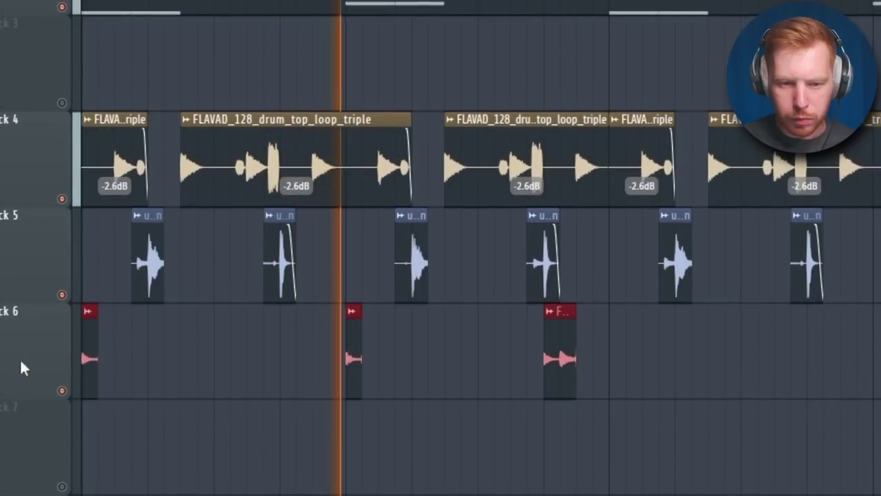
Place another short percussion clip on Track 6 of the playlist
{"action": "left_click", "coordinate": [633, 362]}
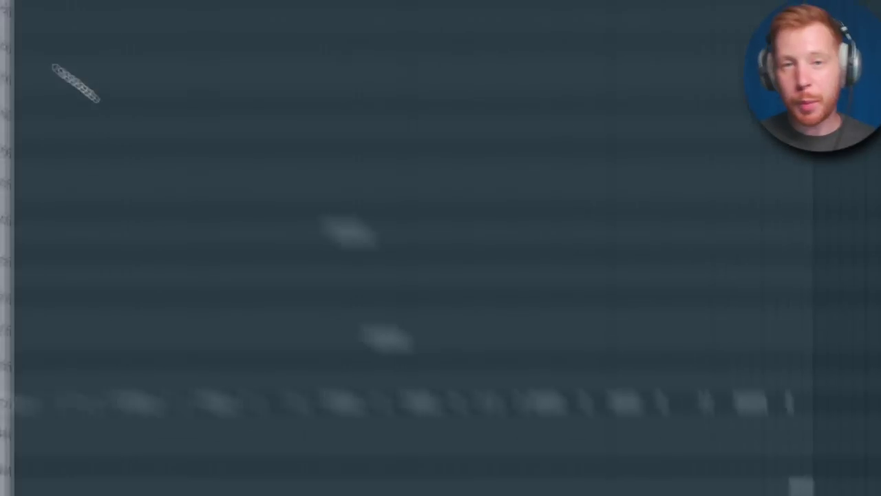
Stack the notes G#5, B5, D#6, F#6 and A#6 into a chord from the pattern's start and duplicate it
{"action": "left_click", "coordinate": [95, 267]}
{"action": "left_click_drag", "start_coordinate": [95, 225], "coordinate": [94, 205]}
{"action": "left_click_drag", "start_coordinate": [91, 168], "coordinate": [88, 126]}
{"action": "scroll", "coordinate": [88, 165], "scroll_direction": "up", "scroll_amount": 3}
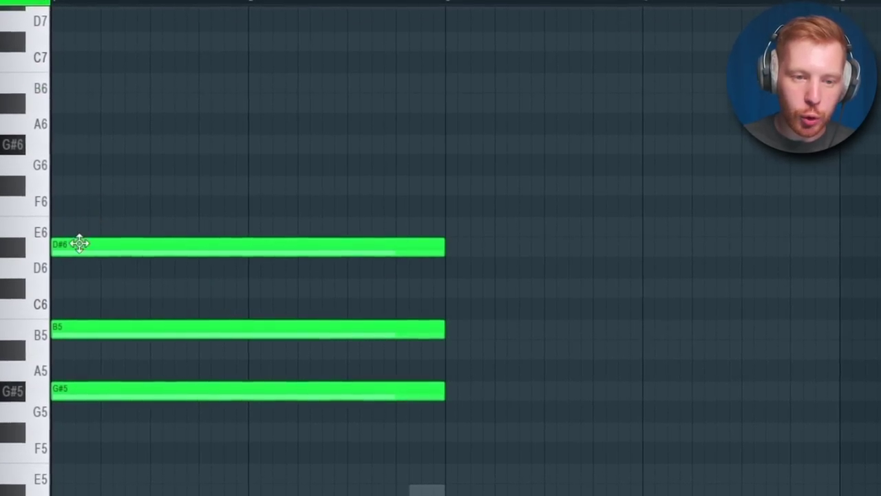
{"action": "left_click_drag", "start_coordinate": [77, 227], "coordinate": [71, 184]}
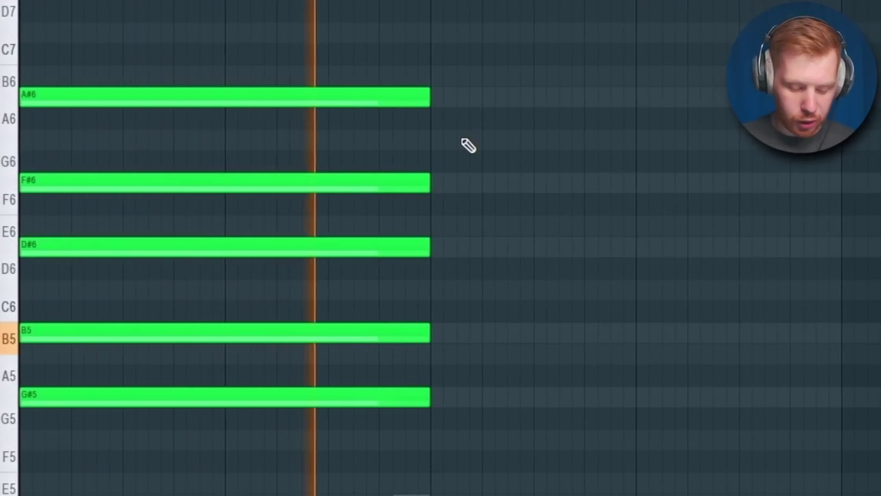
{"action": "key", "text": "ctrl+b"}
{"action": "key", "text": "ctrl+d"}
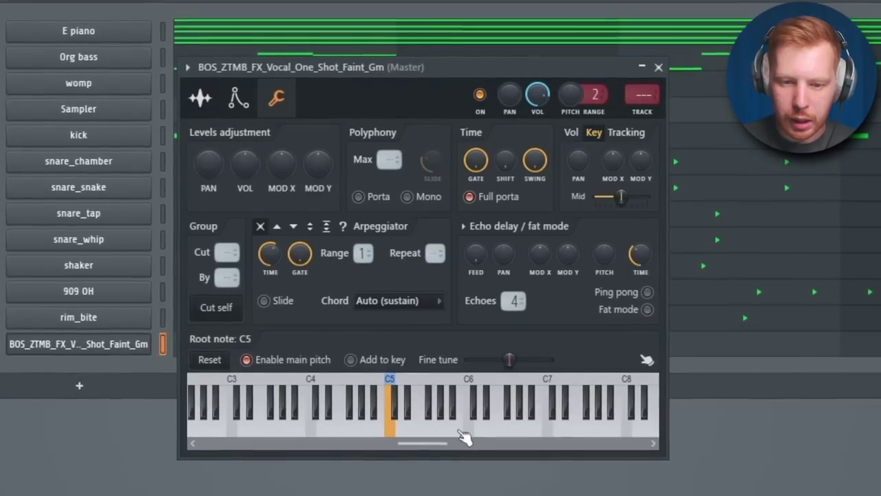
Change the root note of the Vocal_One_Shot_Faint_Gm sampler and select its channel
{"action": "left_click", "coordinate": [438, 402]}
{"action": "left_click", "coordinate": [65, 340]}
{"action": "left_click", "coordinate": [196, 348]}
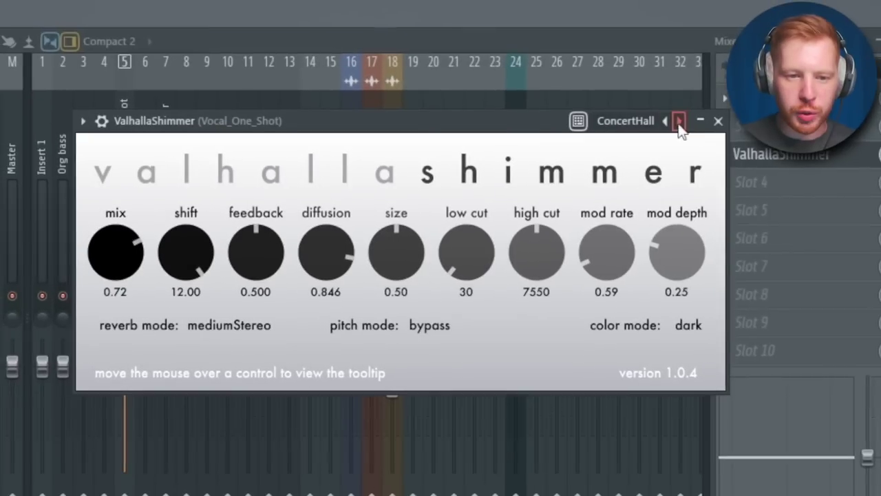
Lower the reverb mix in ValhallaShimmer on the Vocal_One_Shot track, using the ConcertHall preset
{"action": "left_click", "coordinate": [682, 120]}
{"action": "left_click", "coordinate": [712, 146]}
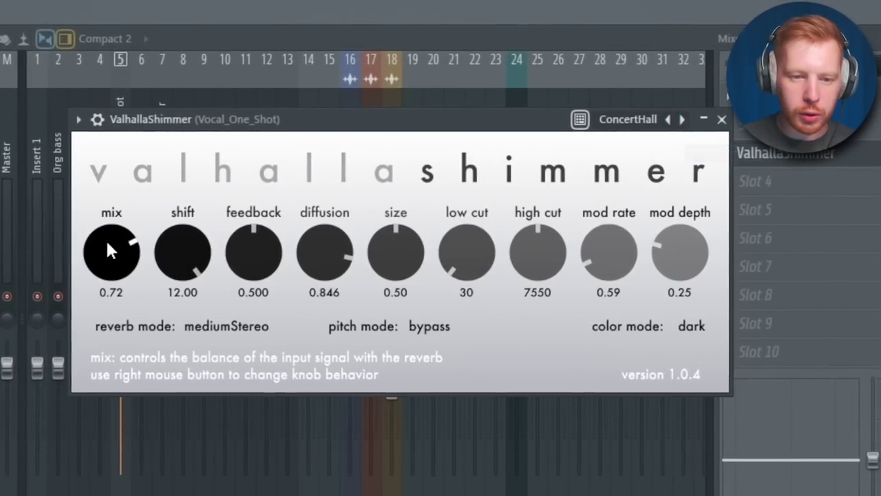
{"action": "left_click_drag", "start_coordinate": [106, 238], "coordinate": [100, 293]}
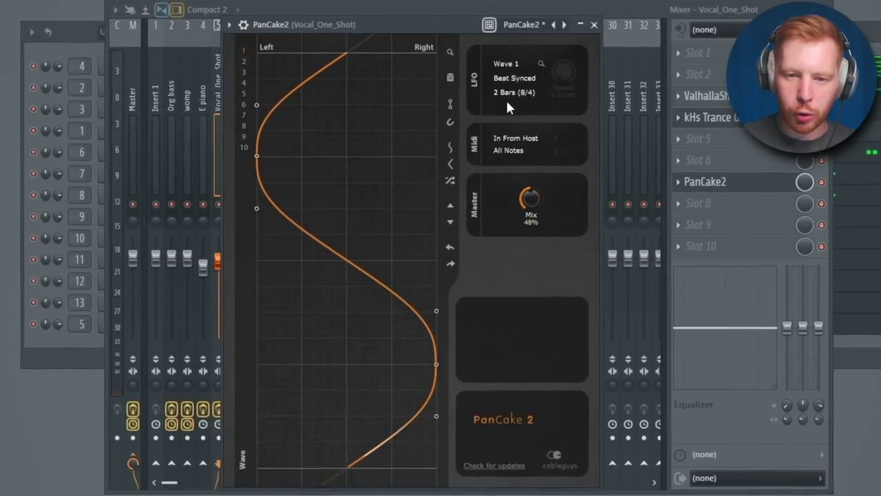
Set PanCake2's beat-synced LFO rate to 1/4 on the Vocal_One_Shot track and close the plugin
{"action": "left_click", "coordinate": [512, 97]}
{"action": "left_click", "coordinate": [530, 186]}
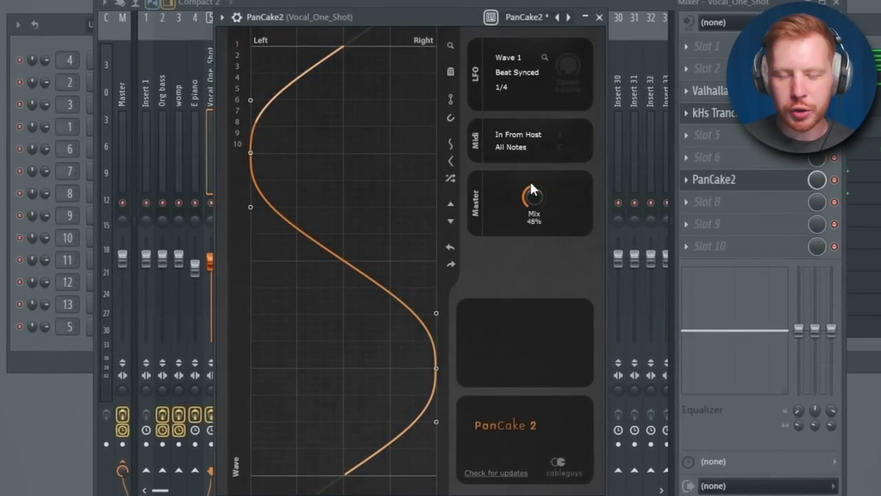
{"action": "left_click", "coordinate": [602, 13]}
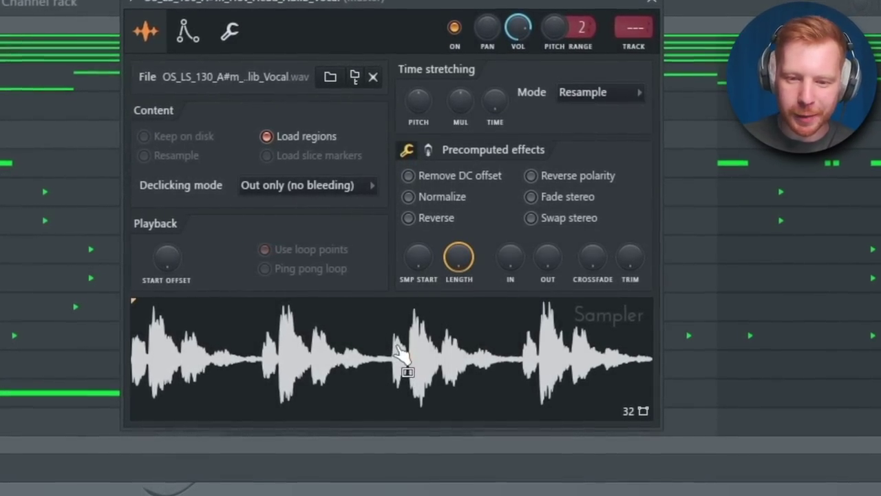
Open the Hot_Head_Adlib_Vocal sample in Fruity Slicer and slice it by beat
{"action": "right_click", "coordinate": [404, 365]}
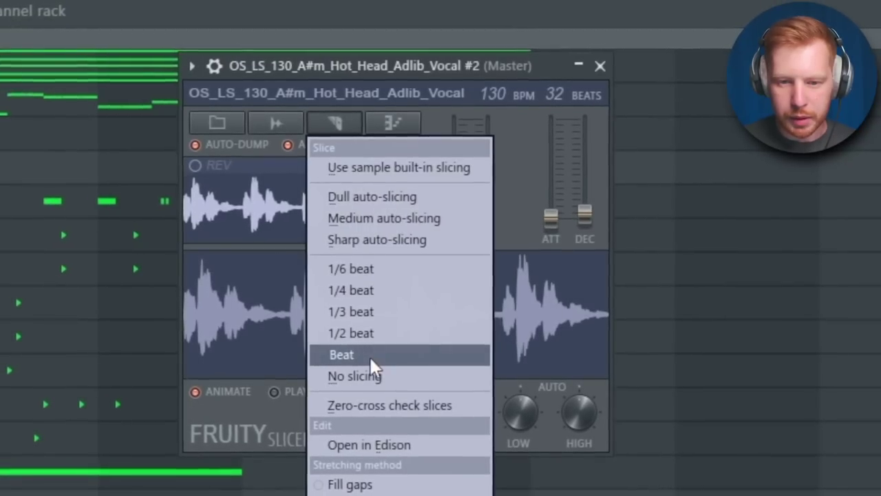
{"action": "left_click", "coordinate": [369, 356]}
{"action": "left_click_drag", "start_coordinate": [454, 167], "coordinate": [453, 175]}
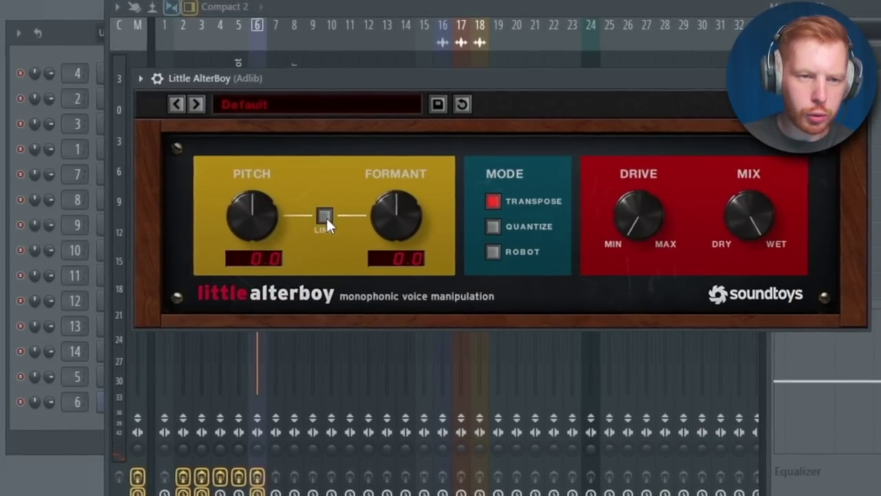
Raise the pitch and formant in Little AlterBoy on the Adlib track and play the result
{"action": "left_click_drag", "start_coordinate": [255, 216], "coordinate": [284, 117]}
{"action": "left_click_drag", "start_coordinate": [398, 215], "coordinate": [402, 204]}
{"action": "key", "text": "space"}
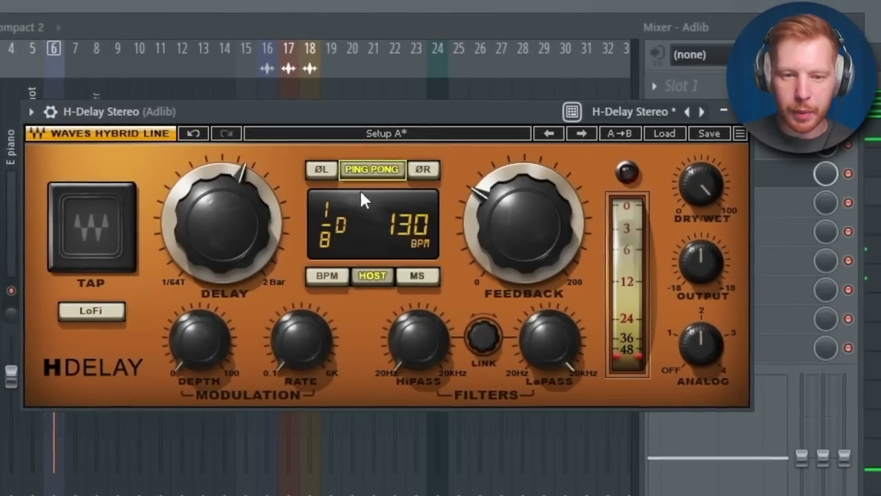
Shape the Adlib track's H-Delay by adjusting delay time, high-pass and low-pass filters, and lowering analog and dry/wet
{"action": "left_click_drag", "start_coordinate": [223, 226], "coordinate": [224, 242]}
{"action": "left_click_drag", "start_coordinate": [428, 353], "coordinate": [428, 325]}
{"action": "left_click_drag", "start_coordinate": [548, 348], "coordinate": [548, 375]}
{"action": "left_click_drag", "start_coordinate": [701, 344], "coordinate": [701, 385]}
{"action": "left_click_drag", "start_coordinate": [700, 185], "coordinate": [701, 254]}
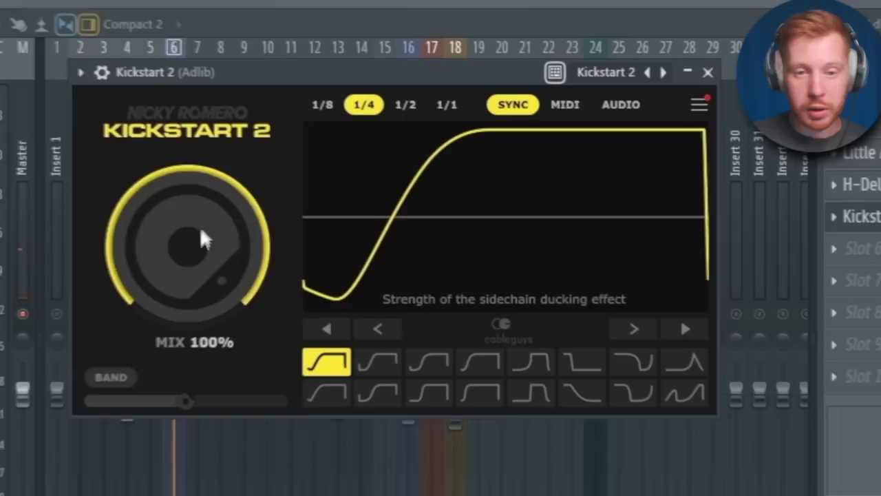
Set the Kickstart 2 sidechain mix on the Adlib track to 61% and play the result
{"action": "left_click_drag", "start_coordinate": [201, 240], "coordinate": [201, 275]}
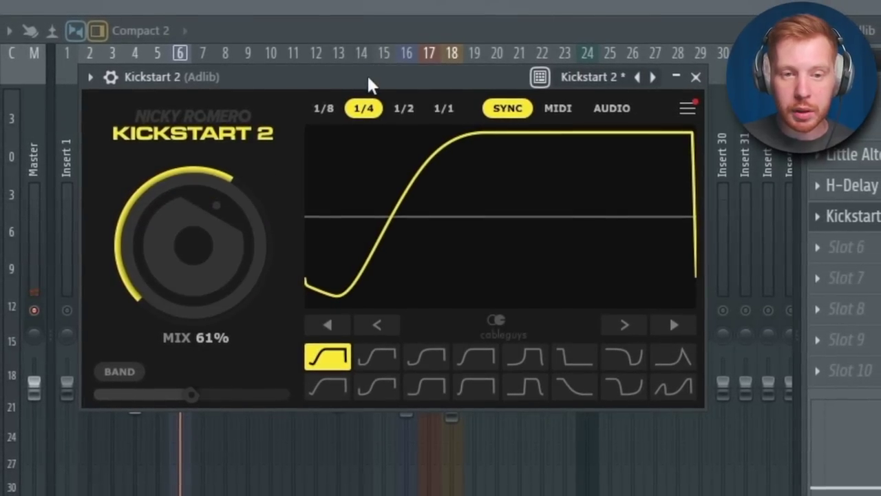
{"action": "left_click_drag", "start_coordinate": [366, 77], "coordinate": [466, 95]}
{"action": "key", "text": "space"}
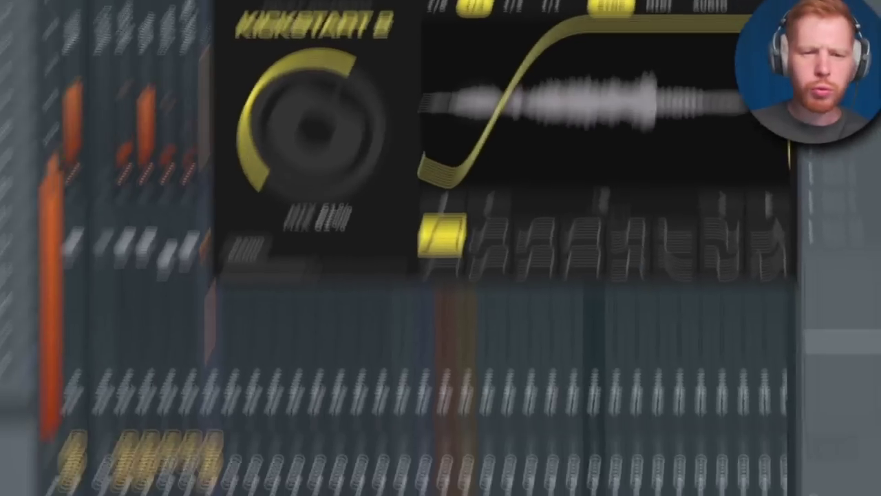
{"action": "left_click", "coordinate": [294, 401]}
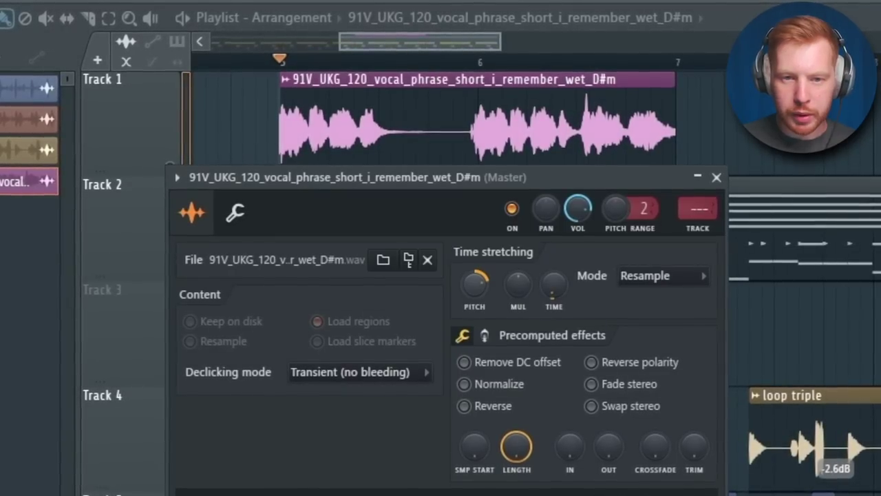
Copy the last two vocal chops of the Track 1 phrase to the middle of bar 6
{"action": "key", "text": "space"}
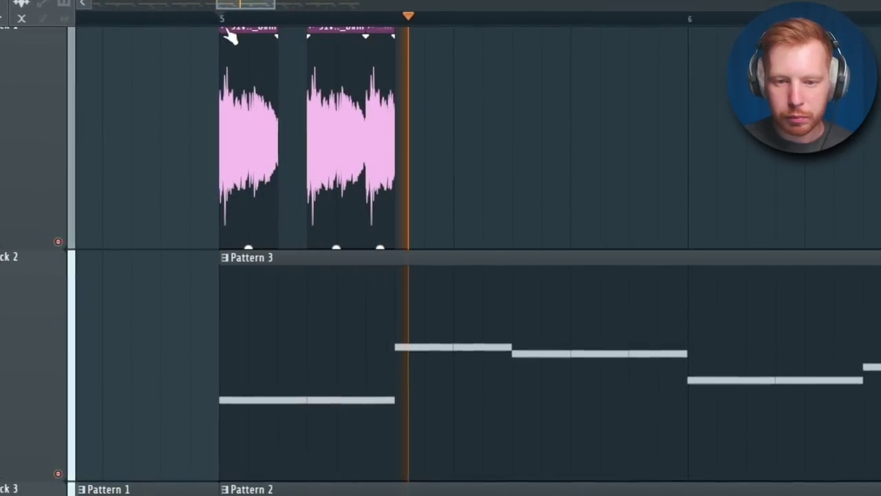
{"action": "scroll", "coordinate": [483, 179], "scroll_direction": "down", "scroll_amount": 3}
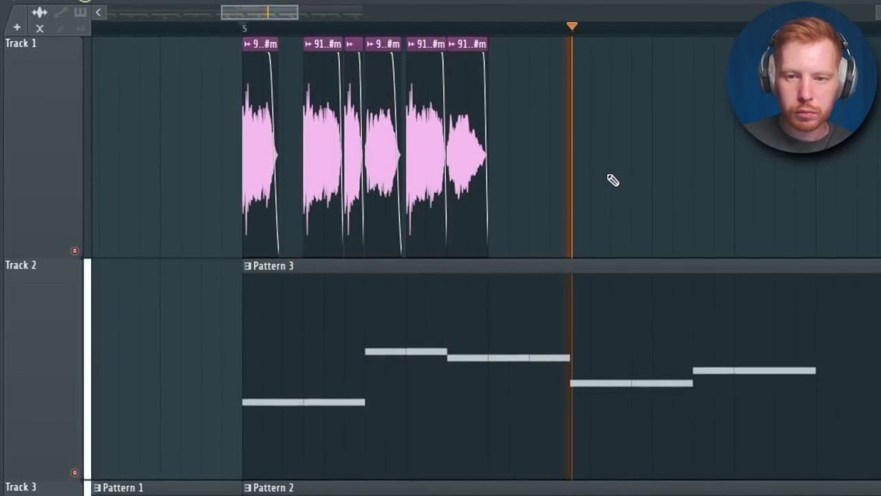
{"action": "left_click_drag", "start_coordinate": [570, 172], "coordinate": [472, 168]}
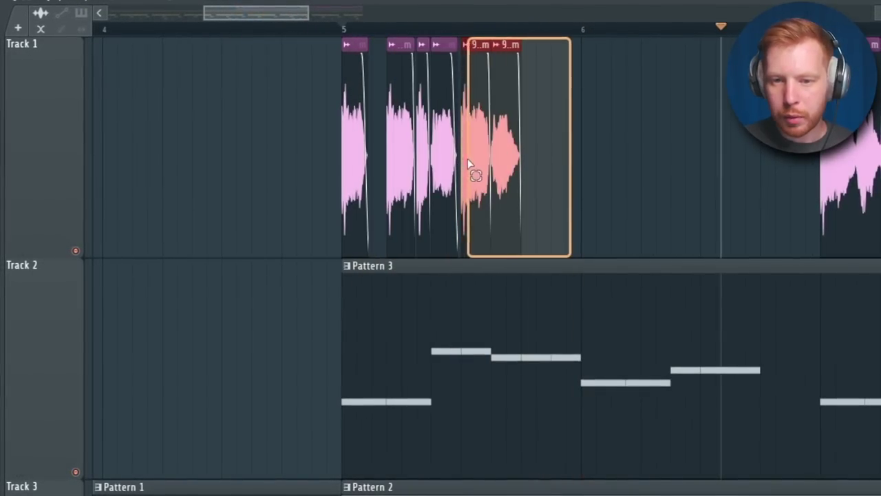
{"action": "left_click_drag", "start_coordinate": [472, 164], "coordinate": [714, 153]}
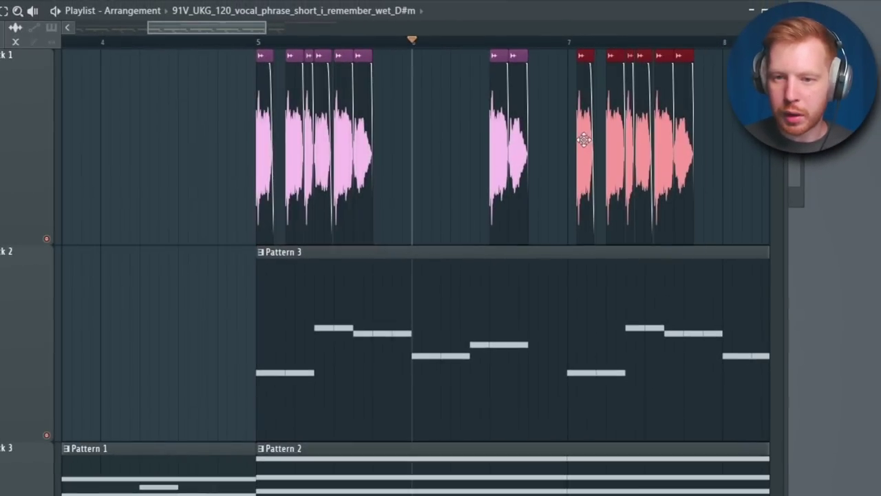
Align the duplicated six-chop vocal phrase on Track 1 with the start of bar 7
{"action": "left_click_drag", "start_coordinate": [583, 139], "coordinate": [574, 140]}
{"action": "scroll", "coordinate": [510, 153], "scroll_direction": "right", "scroll_amount": 3}
{"action": "scroll", "coordinate": [531, 163], "scroll_direction": "up", "scroll_amount": 2}
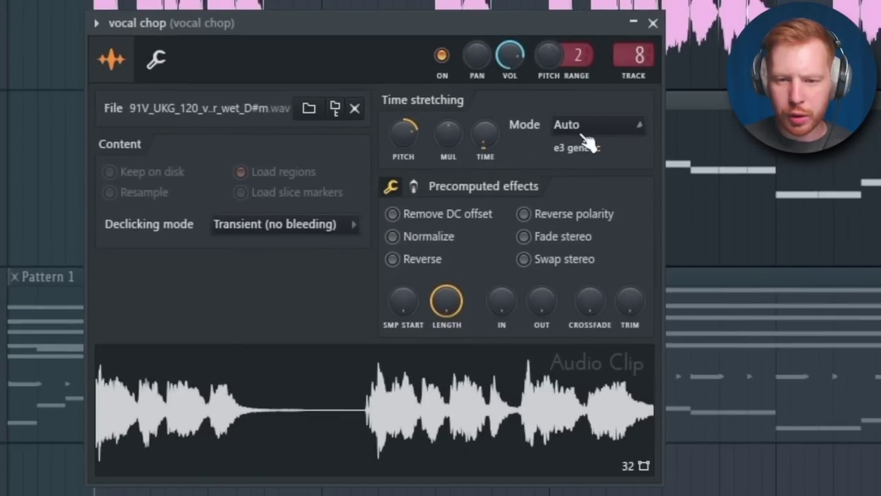
Set the vocal chop clip's time-stretching mode to Stretch Pro
{"action": "left_click", "coordinate": [597, 124]}
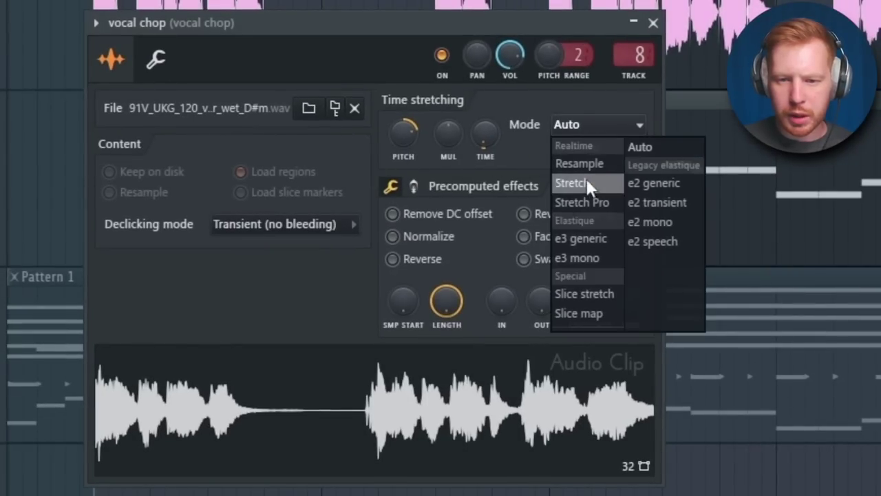
{"action": "left_click", "coordinate": [585, 201]}
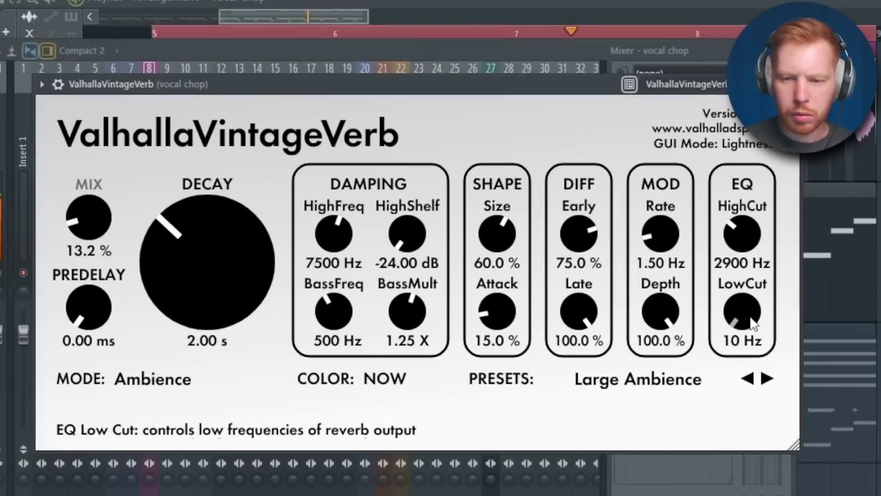
Raise the low cut in ValhallaVintageVerb and lower the Kickstart 2 mix on the vocal chop track
{"action": "left_click_drag", "start_coordinate": [745, 307], "coordinate": [759, 293]}
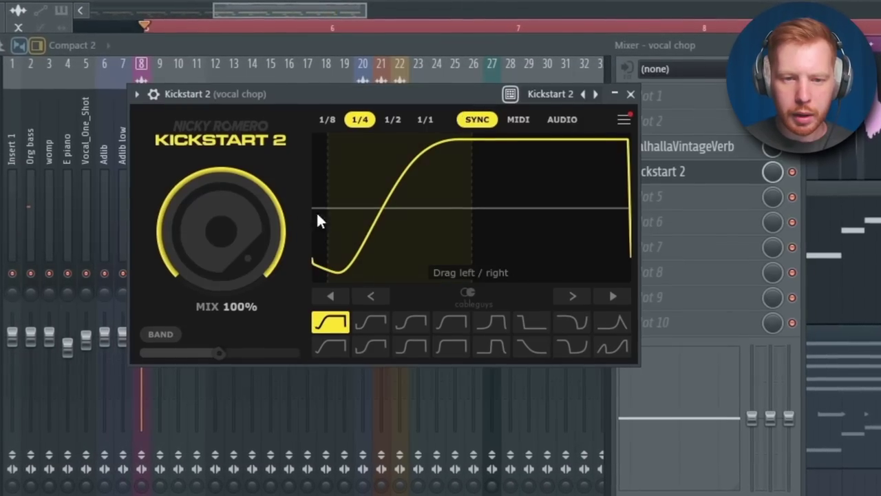
{"action": "left_click_drag", "start_coordinate": [216, 223], "coordinate": [216, 255]}
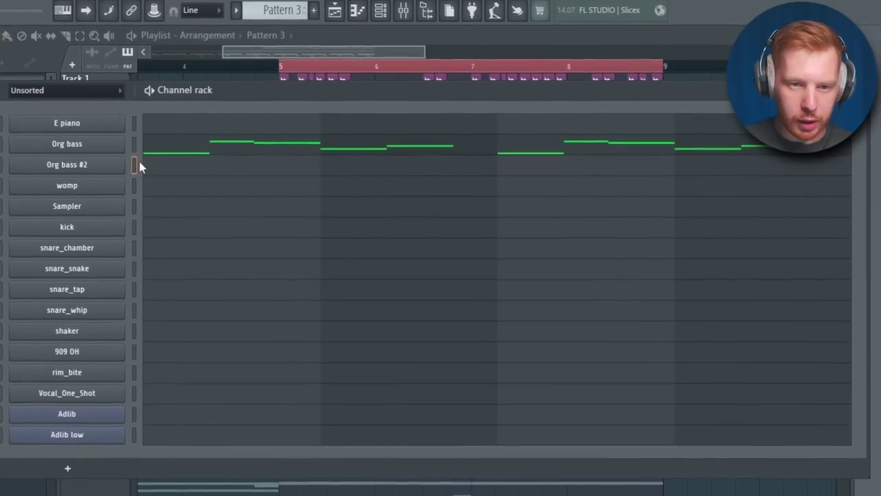
Select the Org bass #2 channel and cut its low frequencies with the mixer track equalizer during playback
{"action": "left_click", "coordinate": [134, 164]}
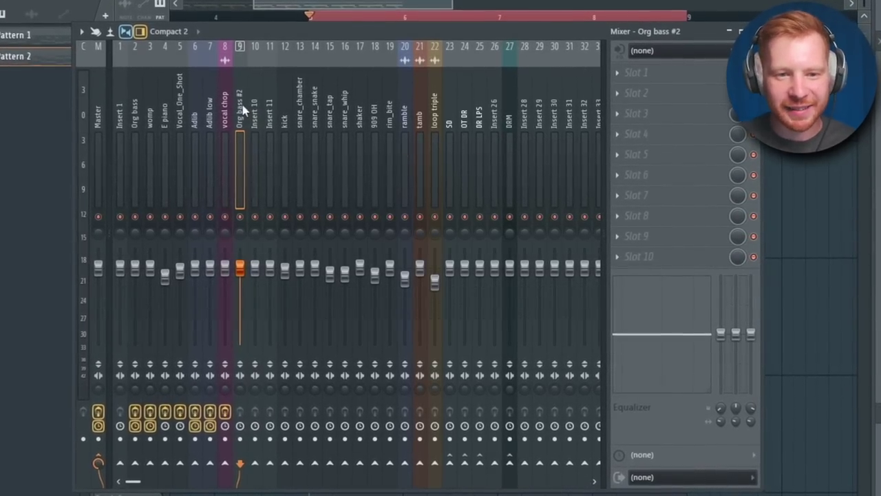
{"action": "key", "text": "space"}
{"action": "left_click_drag", "start_coordinate": [719, 333], "coordinate": [723, 377]}
{"action": "left_click_drag", "start_coordinate": [731, 414], "coordinate": [731, 384]}
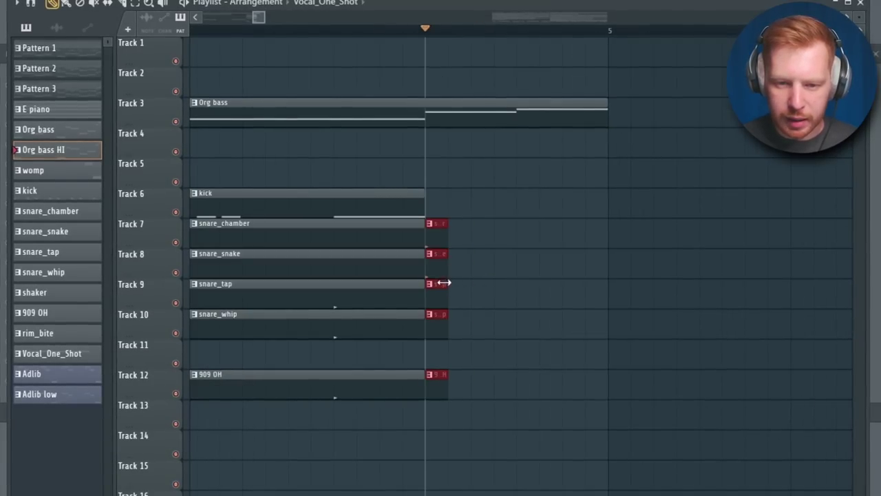
Duplicate the short snare and 909 OH clips on Tracks 7–10 and 12 to extend the drum fill
{"action": "key", "text": "ctrl+b"}
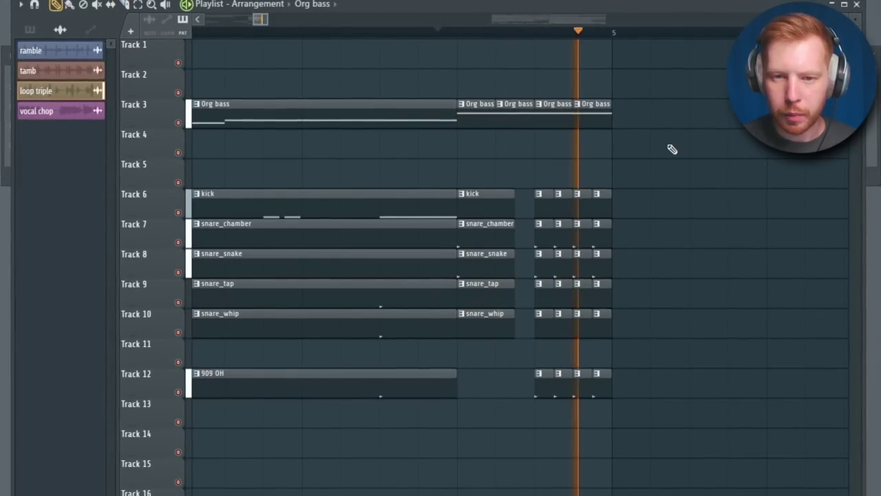
{"action": "scroll", "coordinate": [669, 145], "scroll_direction": "down", "scroll_amount": 5}
{"action": "scroll", "coordinate": [611, 177], "scroll_direction": "up", "scroll_amount": 2}
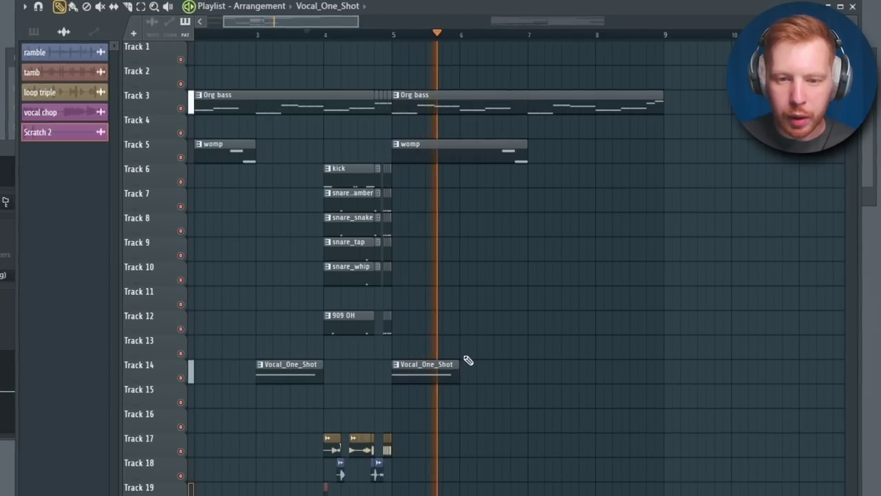
{"action": "scroll", "coordinate": [347, 212], "scroll_direction": "down", "scroll_amount": 3, "text": "ctrl"}
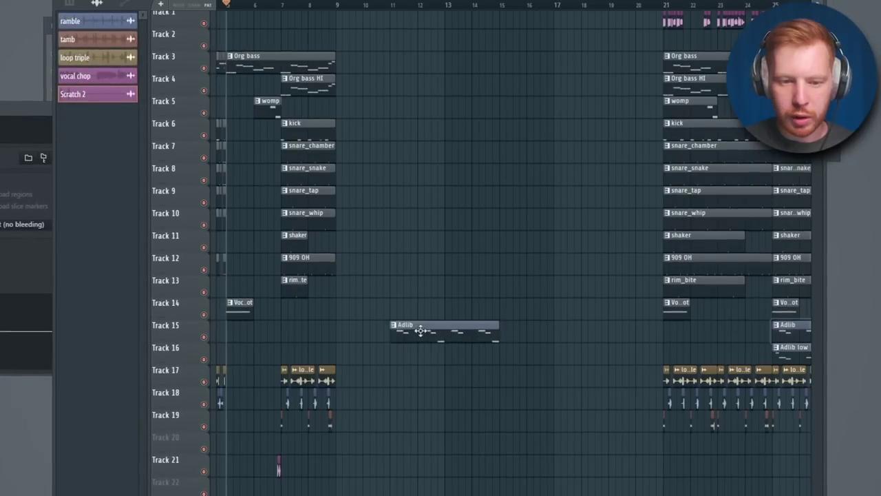
{"action": "scroll", "coordinate": [298, 338], "scroll_direction": "up", "scroll_amount": 2, "text": "ctrl"}
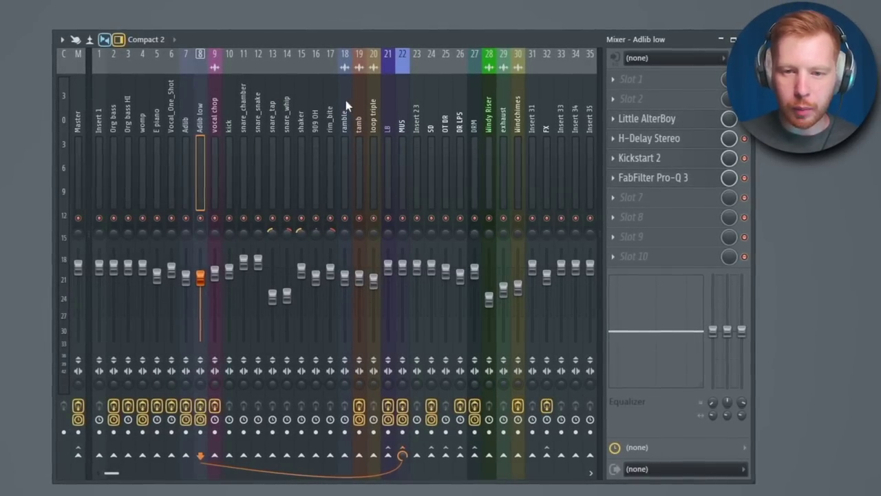
Examine the effect chains on the LB and MUS mixer buses
{"action": "left_click", "coordinate": [388, 114]}
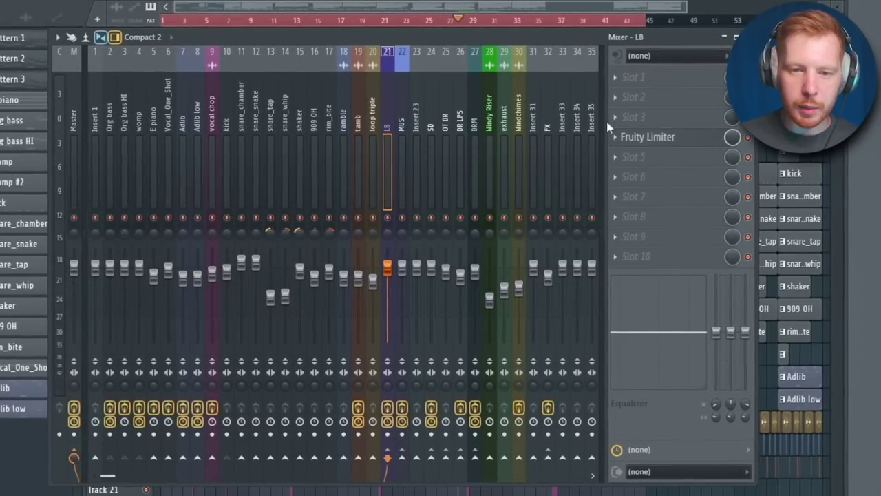
{"action": "left_click", "coordinate": [401, 97]}
{"action": "left_click", "coordinate": [637, 76]}
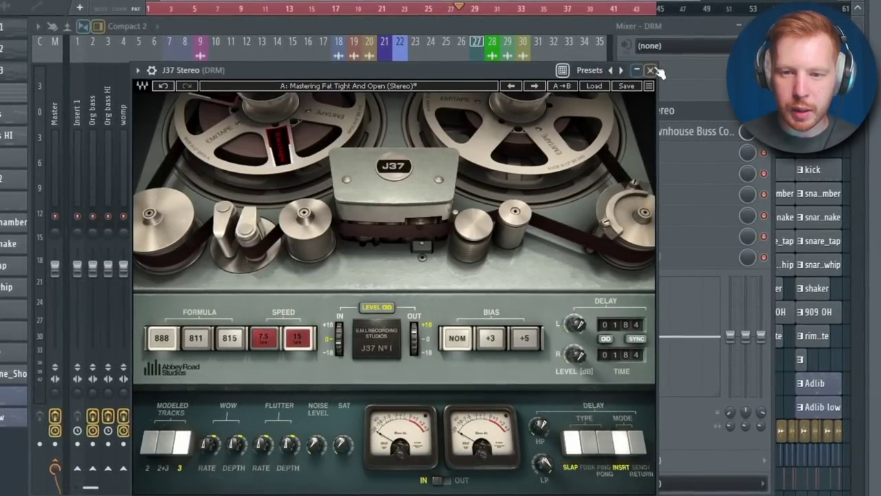
Review the J37 tape and bx_townhouse Buss Compressor settings on the DRM bus
{"action": "left_click", "coordinate": [649, 72]}
{"action": "left_click", "coordinate": [629, 131]}
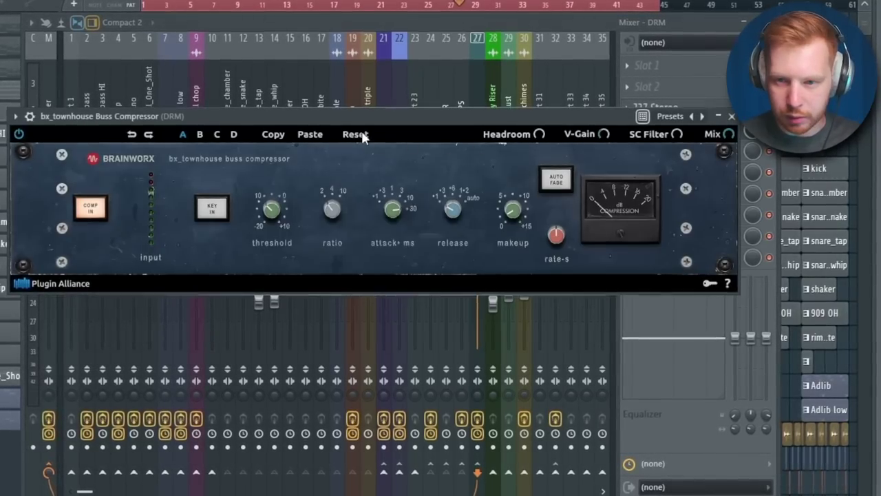
{"action": "left_click", "coordinate": [733, 115]}
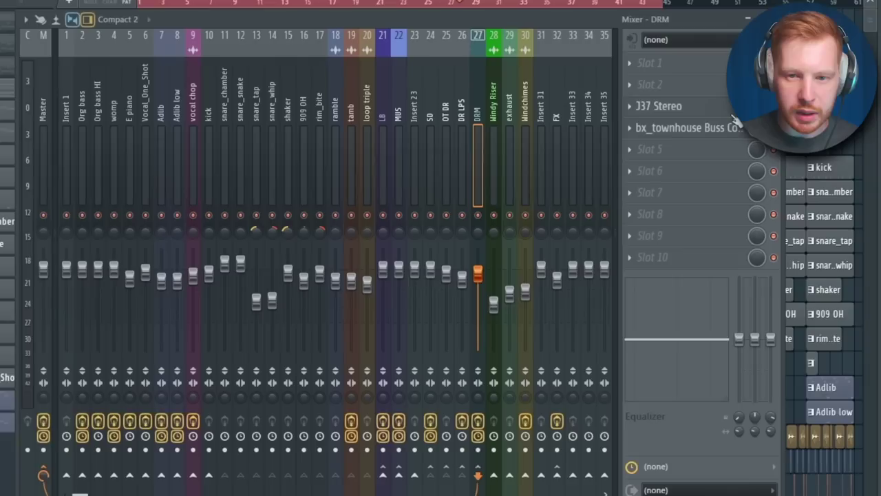
Compare the LB and MUS buses and examine the sidechained Fruity Limiter on MUS
{"action": "left_click", "coordinate": [383, 103]}
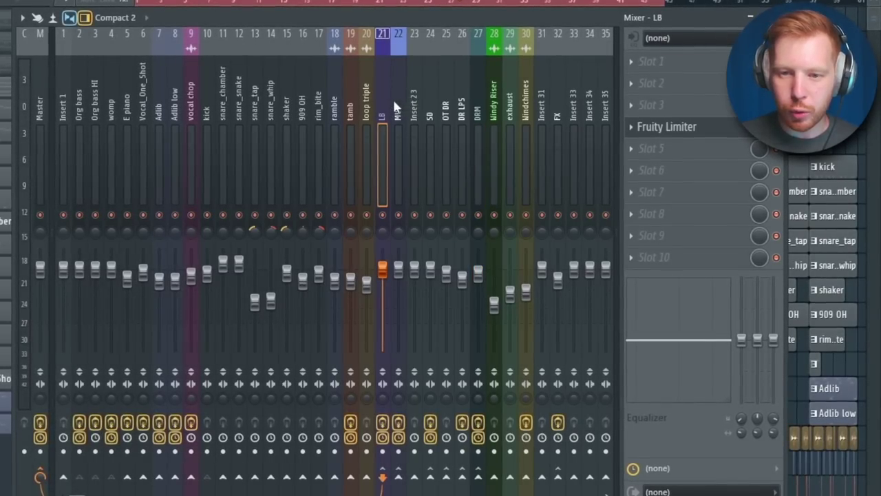
{"action": "left_click", "coordinate": [395, 107]}
{"action": "left_click", "coordinate": [687, 126]}
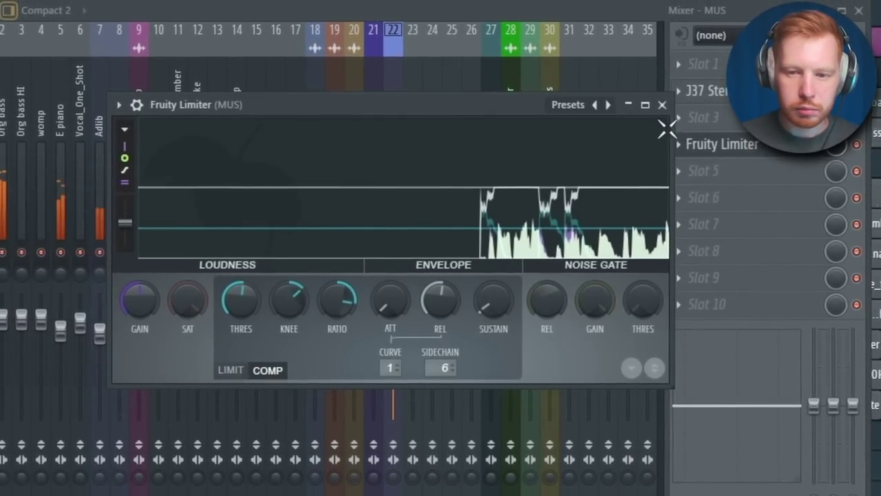
{"action": "left_click", "coordinate": [662, 105]}
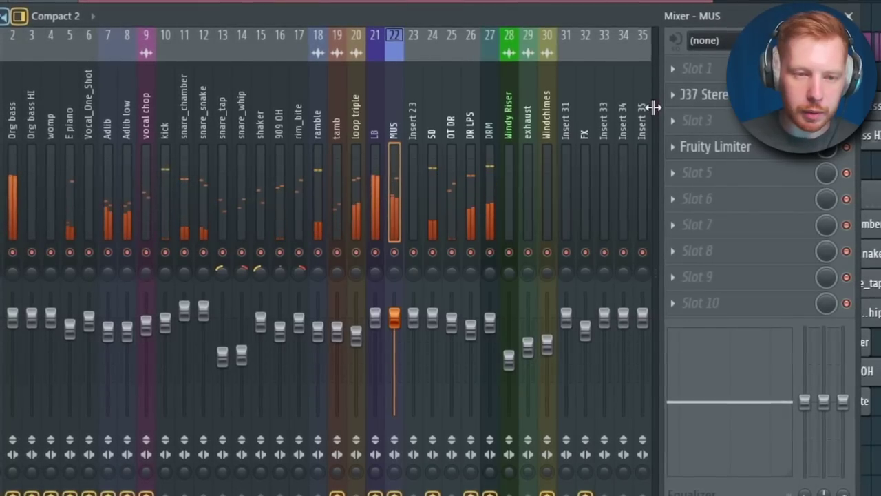